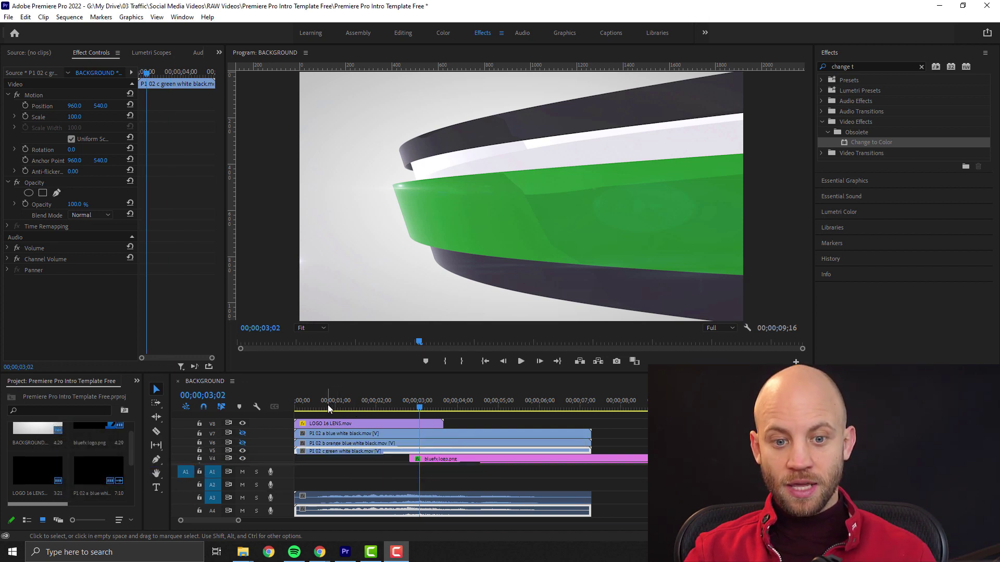
# Step: Scrub and play the intro animation, stopping at the logo reveal and returning to about 02;09
pyautogui.moveTo(327, 404)
pyautogui.mouseDown()
pyautogui.moveTo(442, 403)
pyautogui.moveTo(324, 405)
pyautogui.mouseUp()
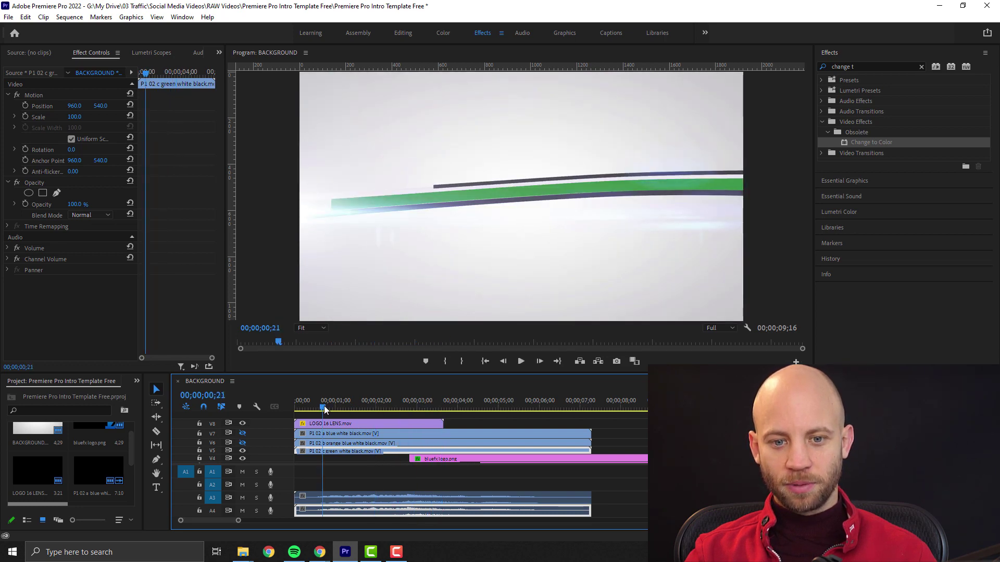
pyautogui.press('space')
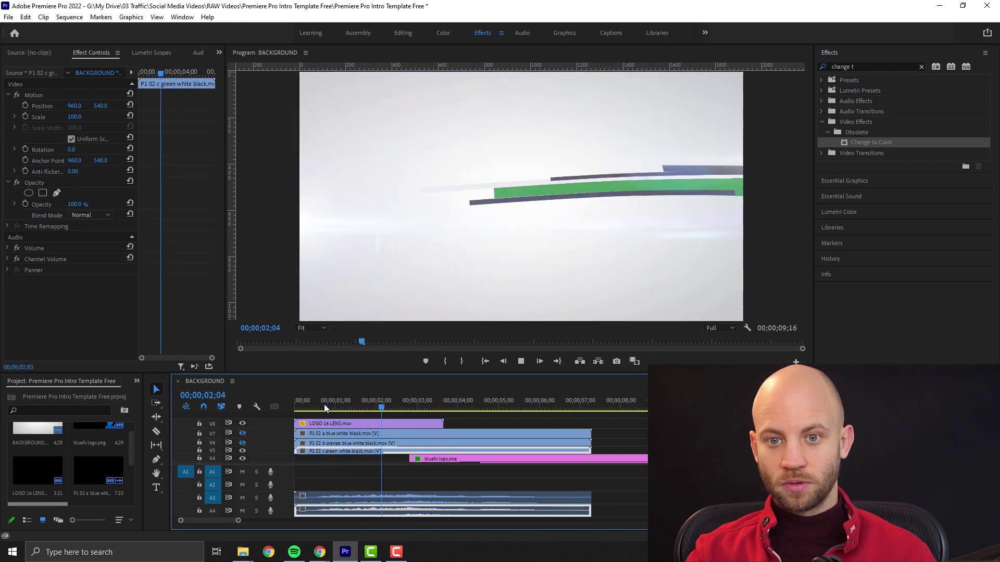
pyautogui.press('space')
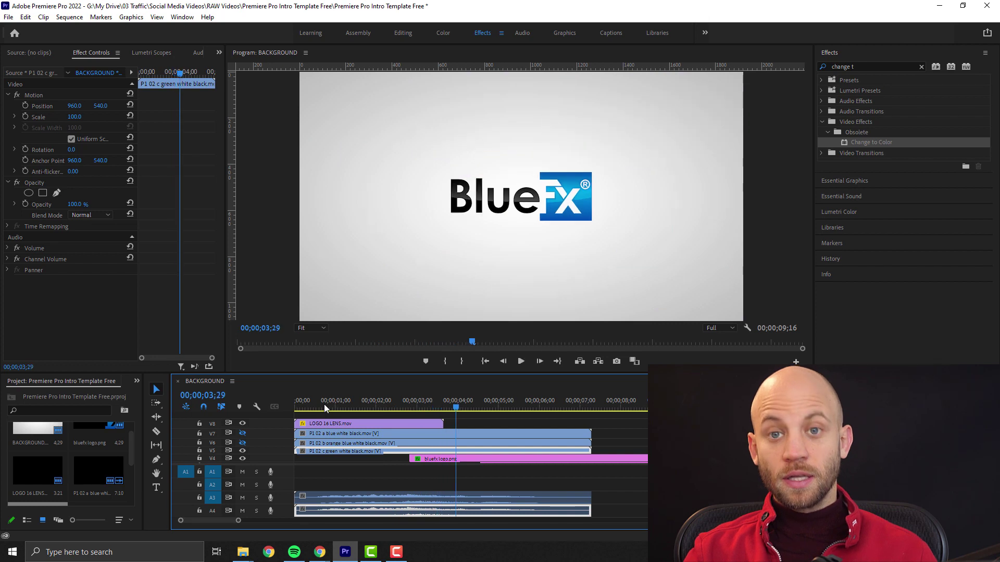
pyautogui.click(387, 407)
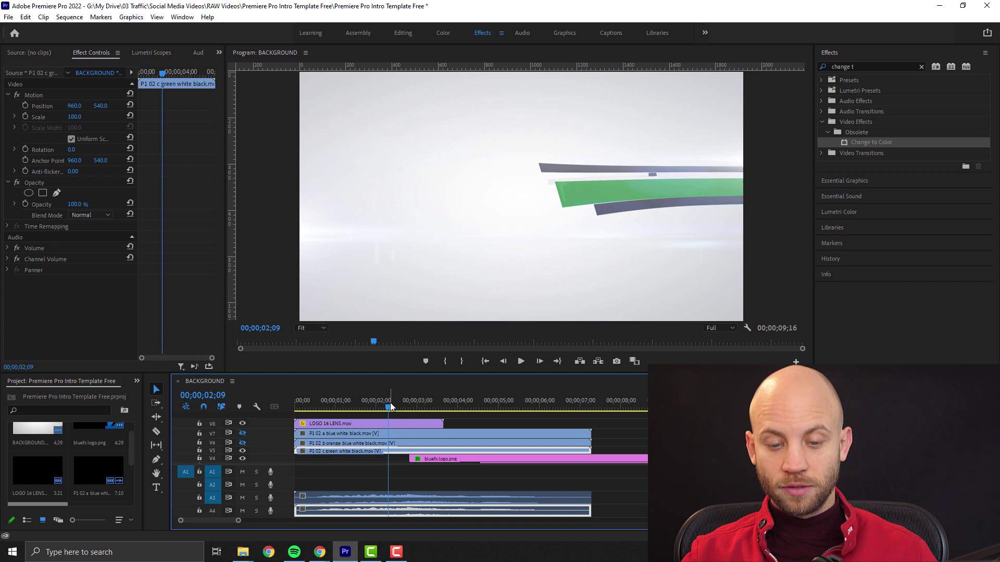
pyautogui.moveTo(383, 407); pyautogui.dragTo(410, 409)
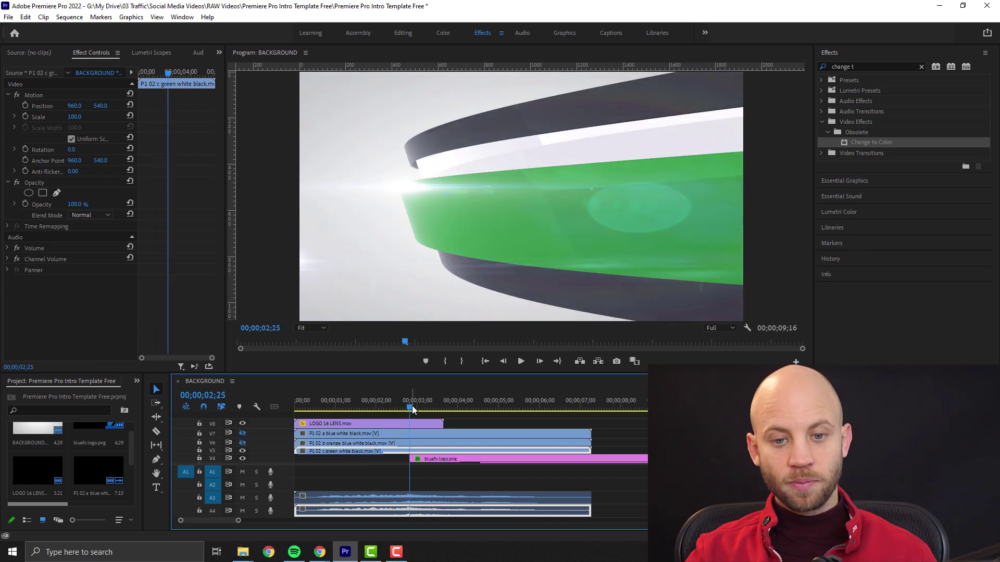
# Step: Turn on track output for V6 and V7 so the blue ribbons show before the BlueFX logo
pyautogui.click(242, 443)
pyautogui.click(242, 433)
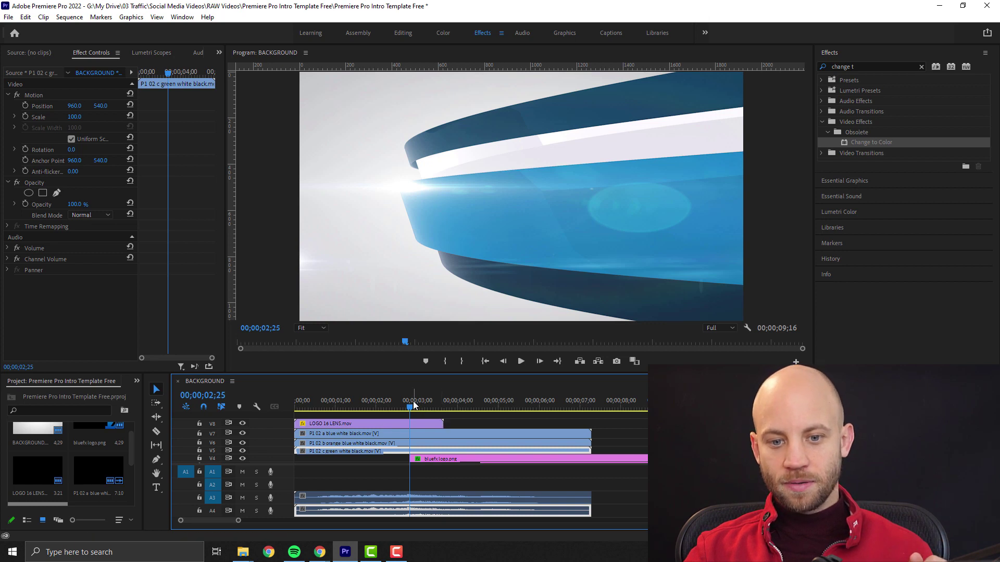
pyautogui.moveTo(411, 405); pyautogui.dragTo(438, 408)
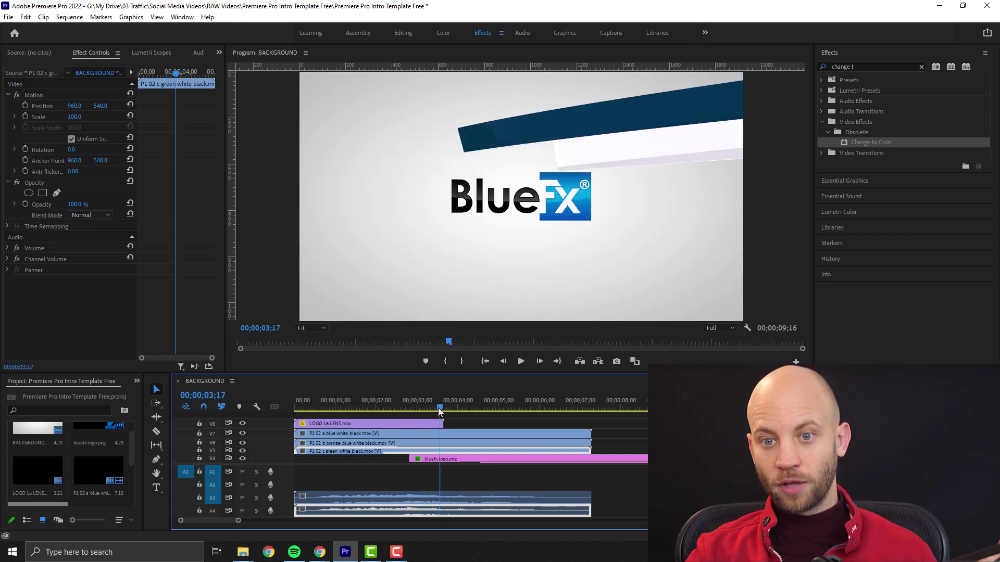
# Step: Enable the Change to Color effect on the bluefx logo clip and check frames 02;03 and 02;26
pyautogui.click(447, 459)
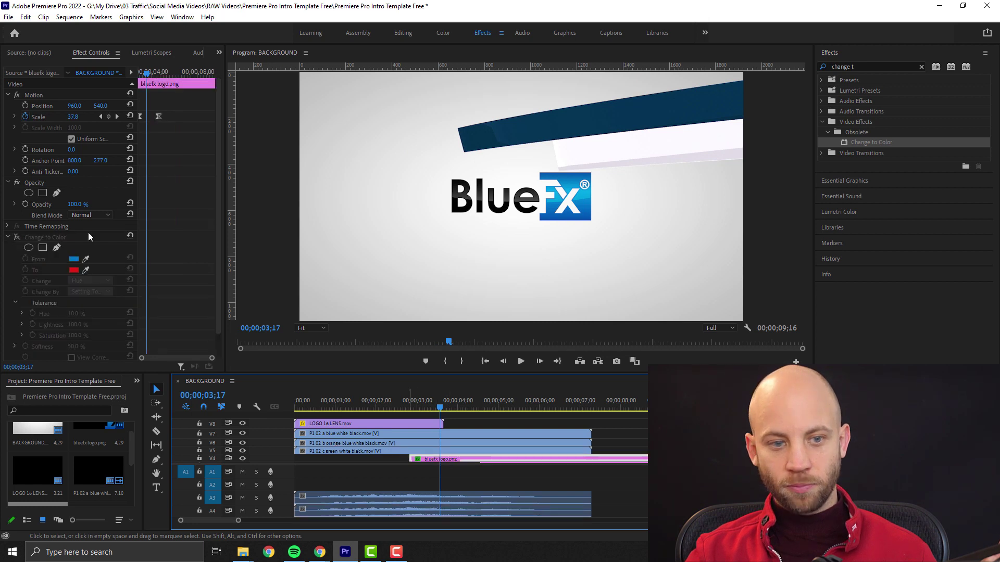
pyautogui.click(17, 238)
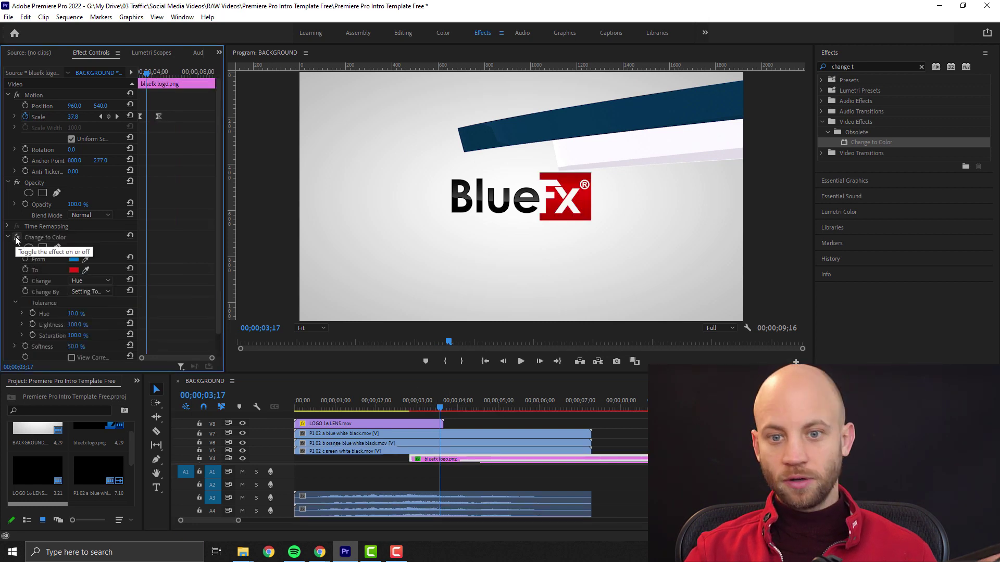
pyautogui.click(381, 402)
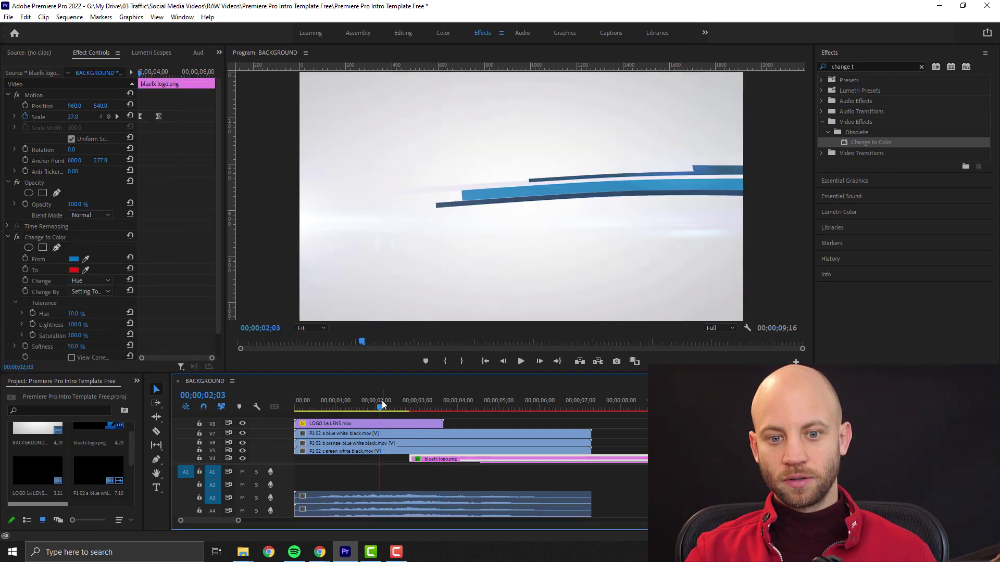
pyautogui.click(411, 401)
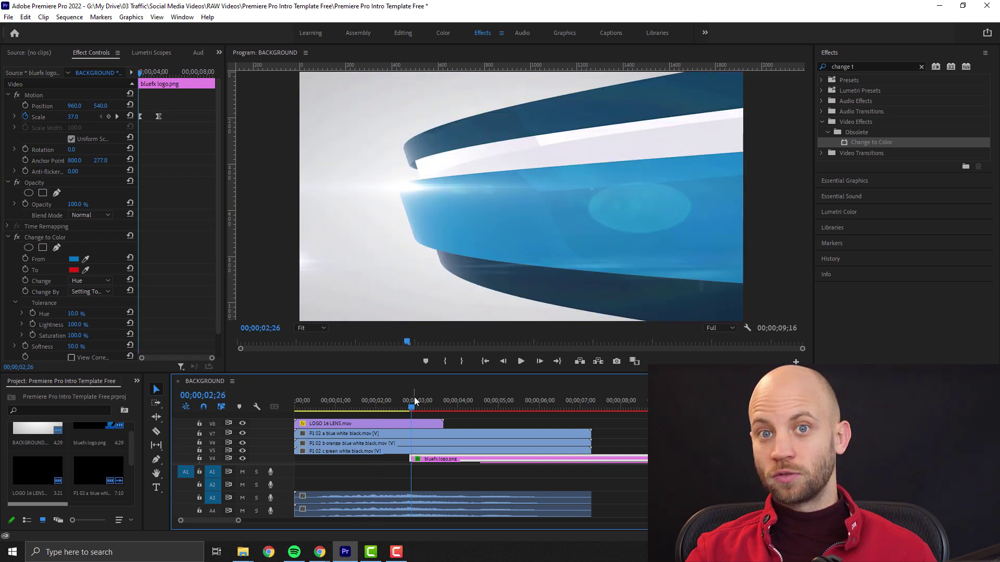
# Step: Move the playhead to 02;23 and hide the V7 and V6 ribbon layers
pyautogui.click(372, 404)
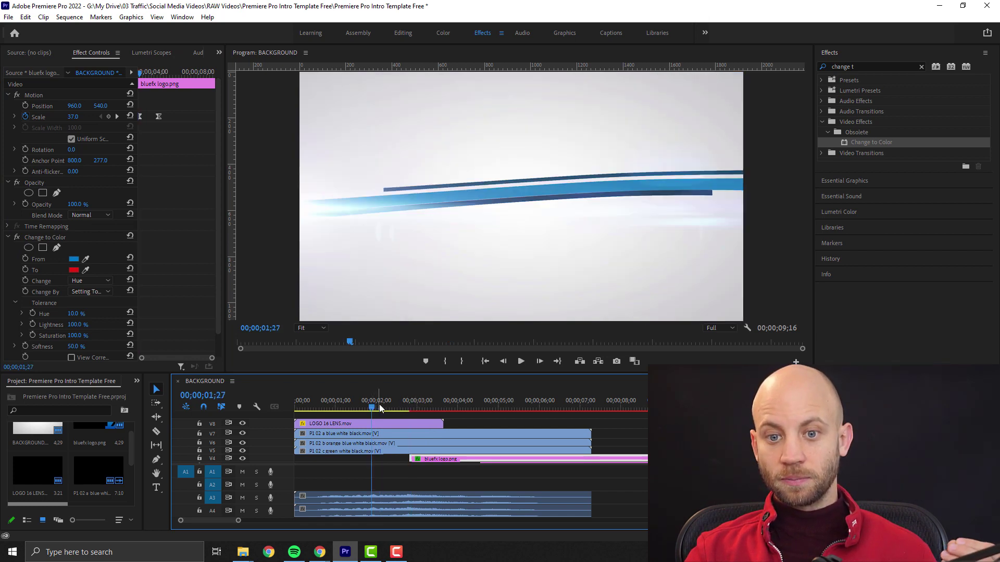
pyautogui.click(398, 406)
pyautogui.moveTo(399, 406); pyautogui.dragTo(408, 407)
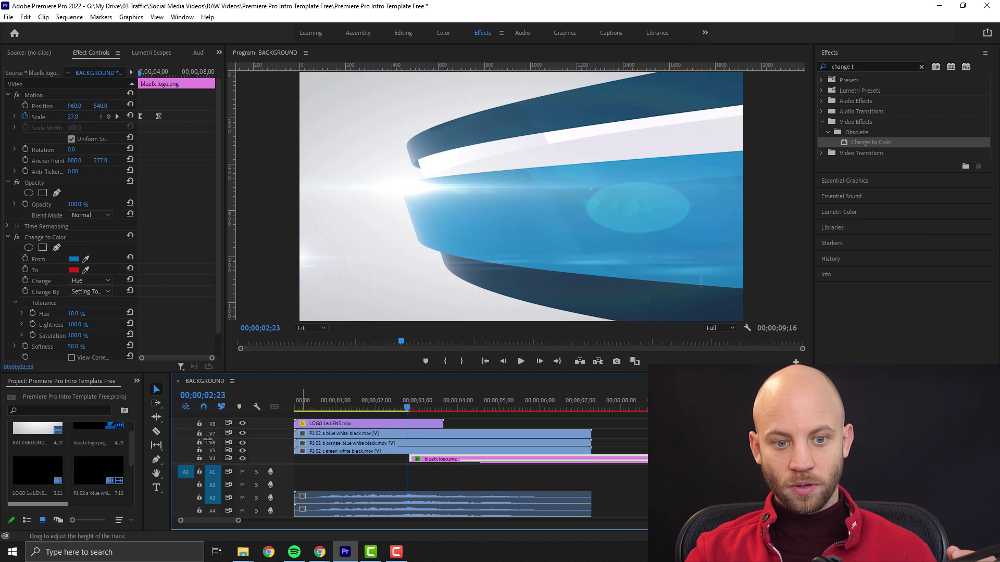
pyautogui.click(242, 433)
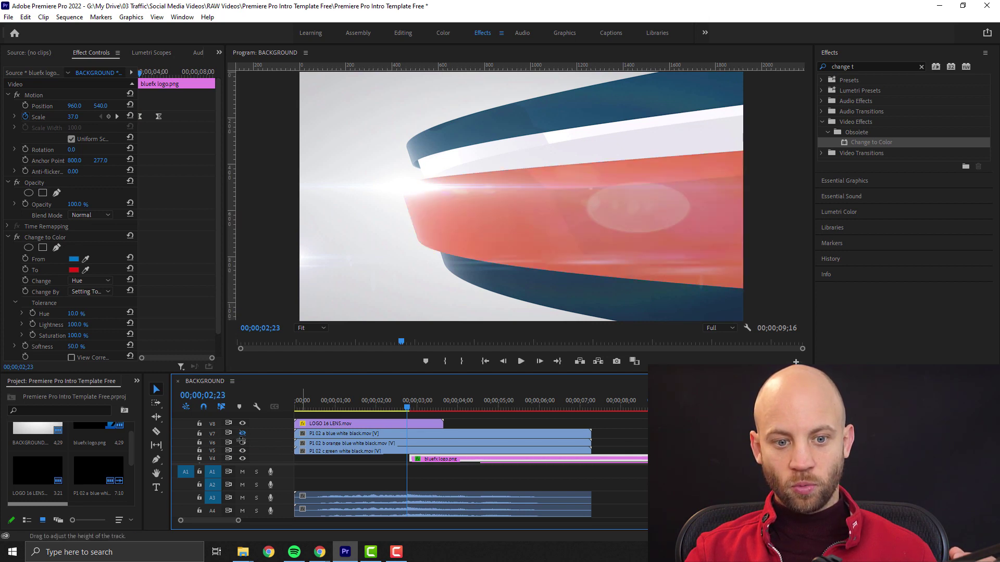
pyautogui.click(242, 443)
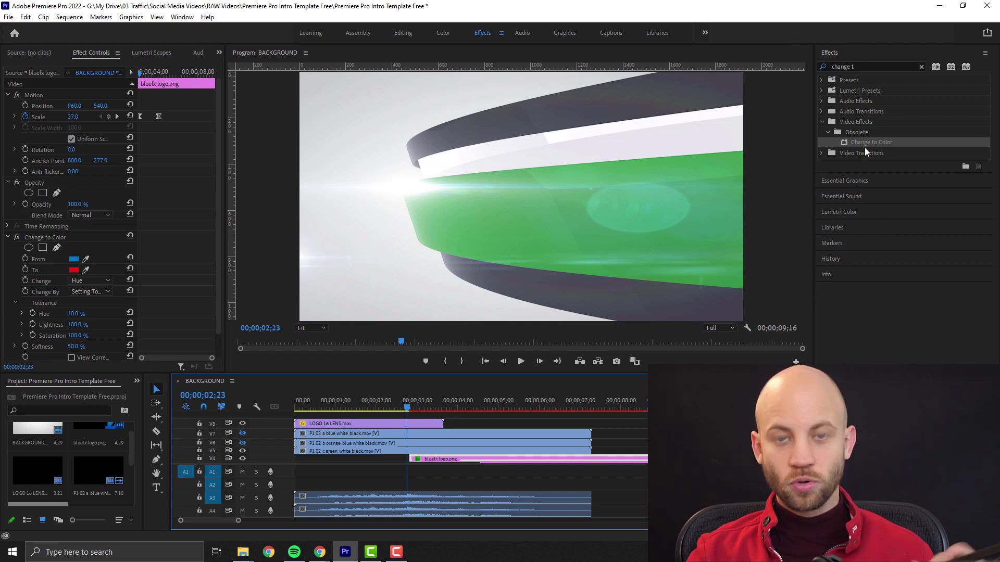
# Step: Search Effects for 'change' and drop Change to Color onto the P1 02 c green white black clip
pyautogui.doubleClick(864, 64)
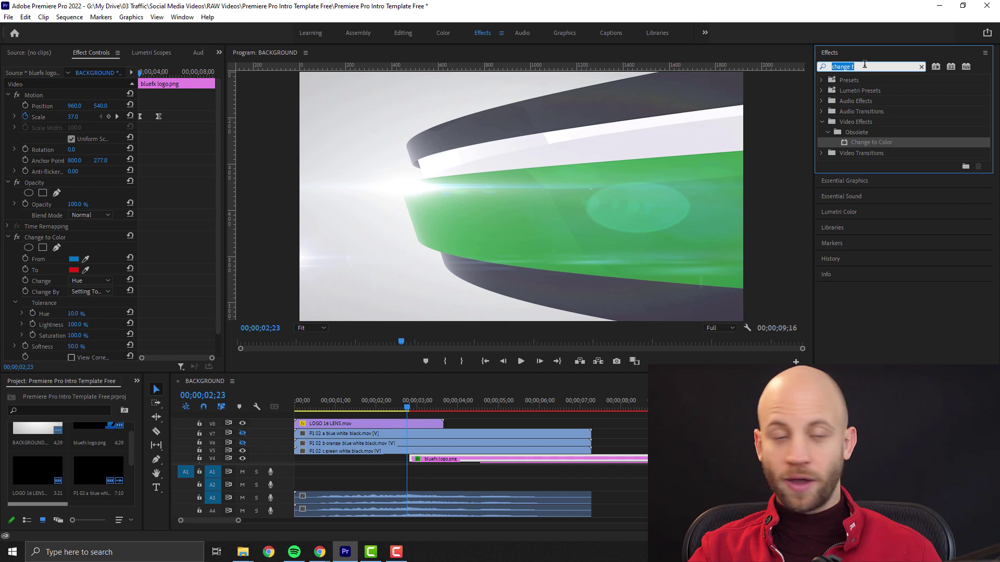
pyautogui.press('BackSpace')
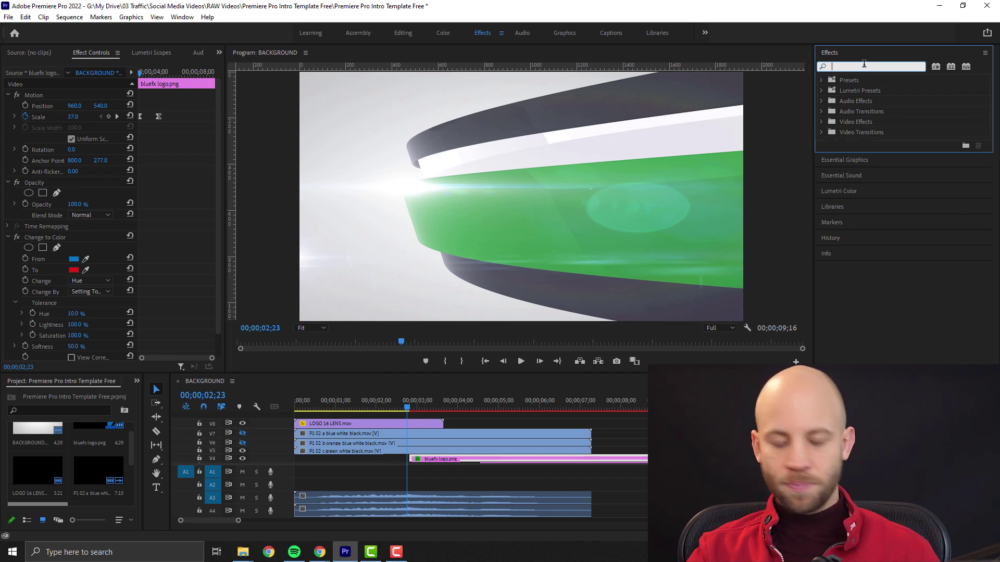
pyautogui.write('change')
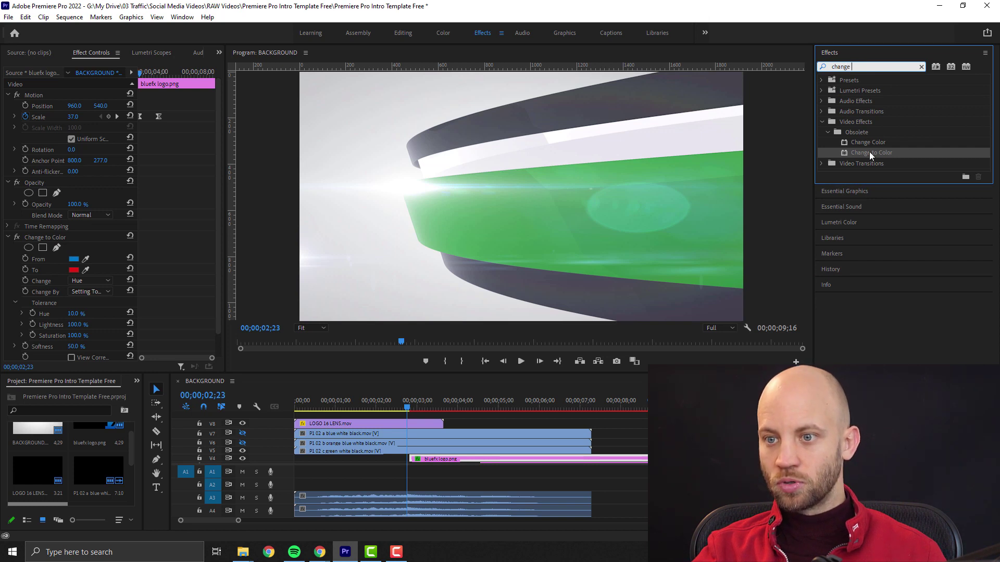
pyautogui.moveTo(862, 152); pyautogui.dragTo(373, 452)
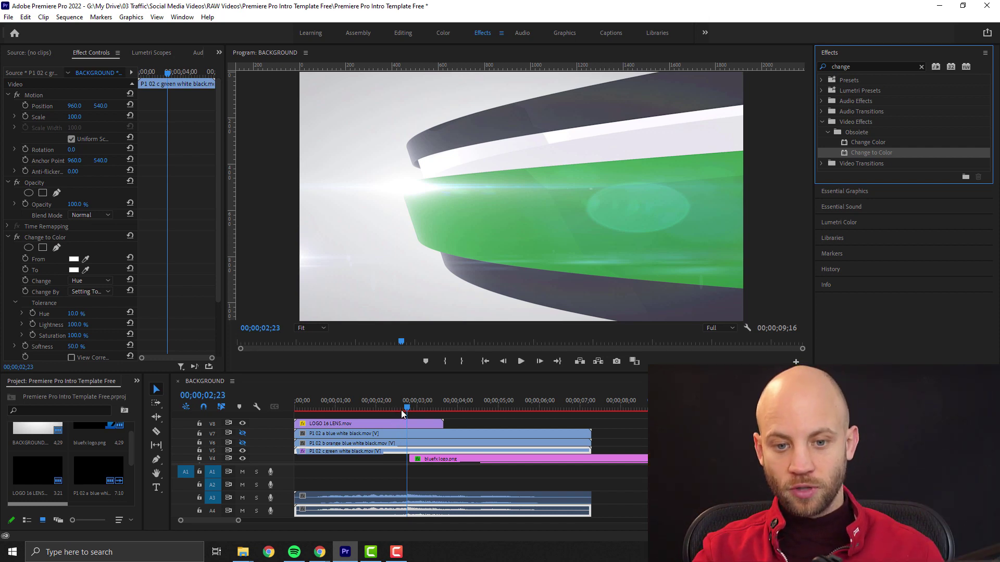
# Step: Set Change to Color's From colour to the ribbon's green via eyedropper, then open the To colour picker
pyautogui.moveTo(408, 410); pyautogui.dragTo(438, 408)
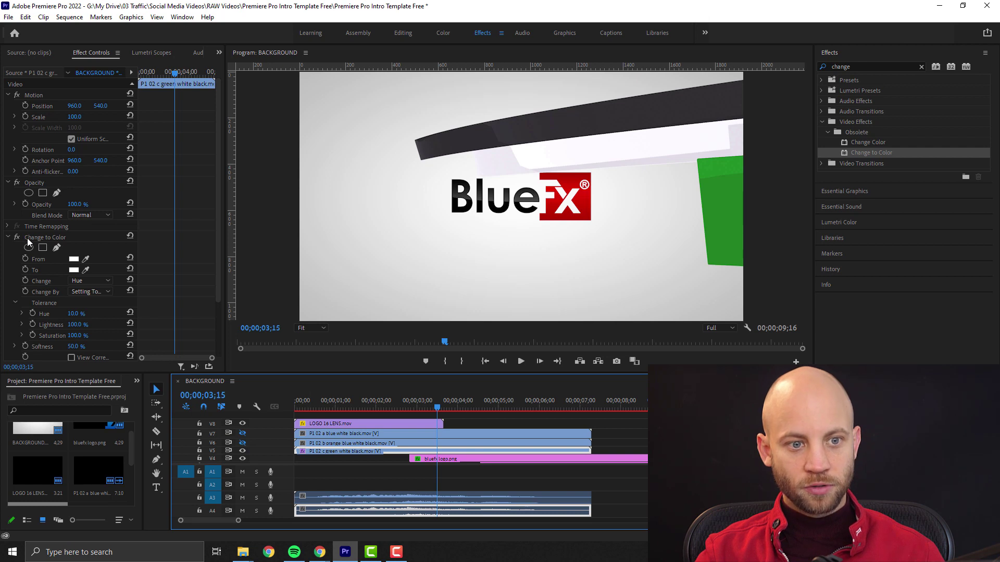
pyautogui.click(9, 239)
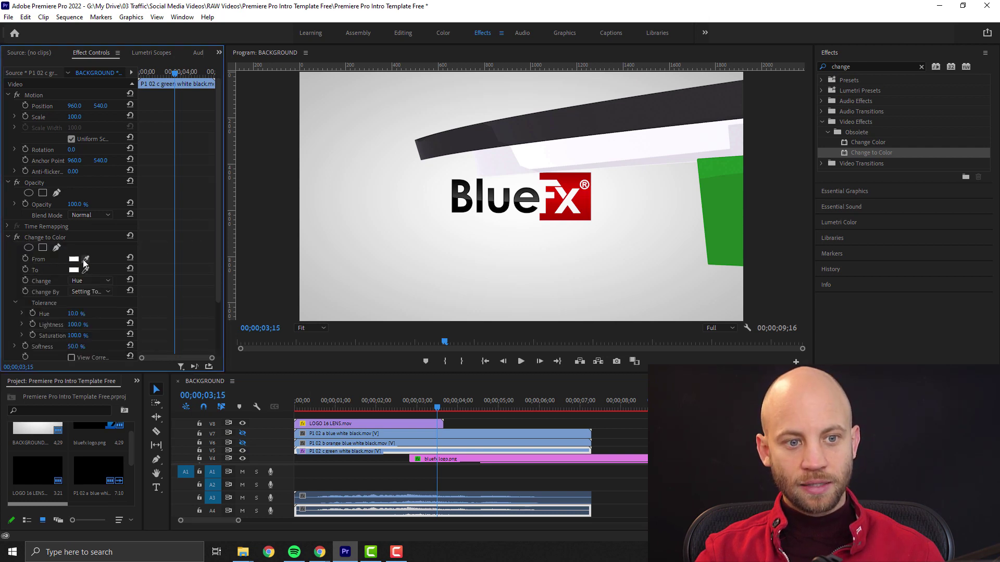
pyautogui.hotkey('shift', 'Left')
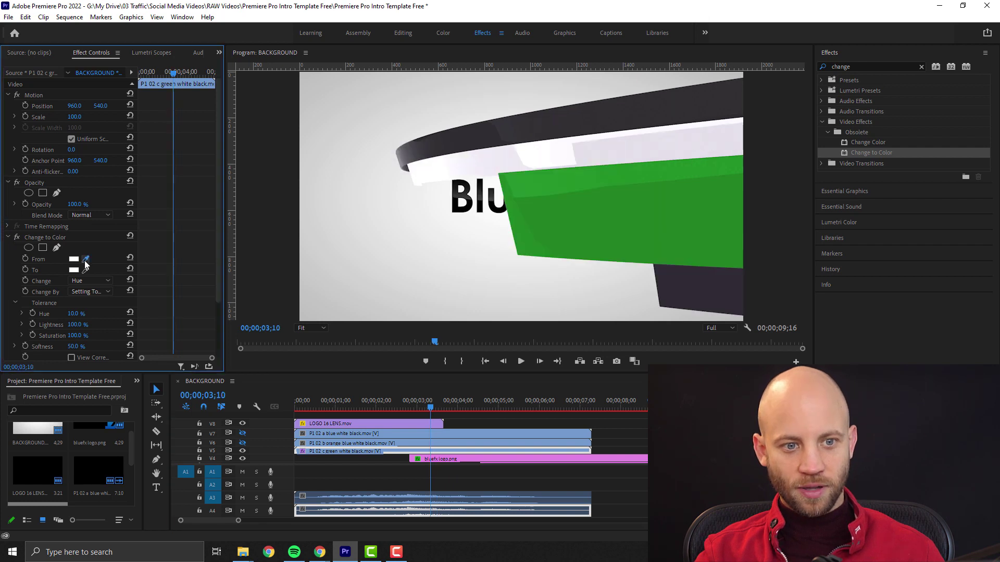
pyautogui.click(86, 259)
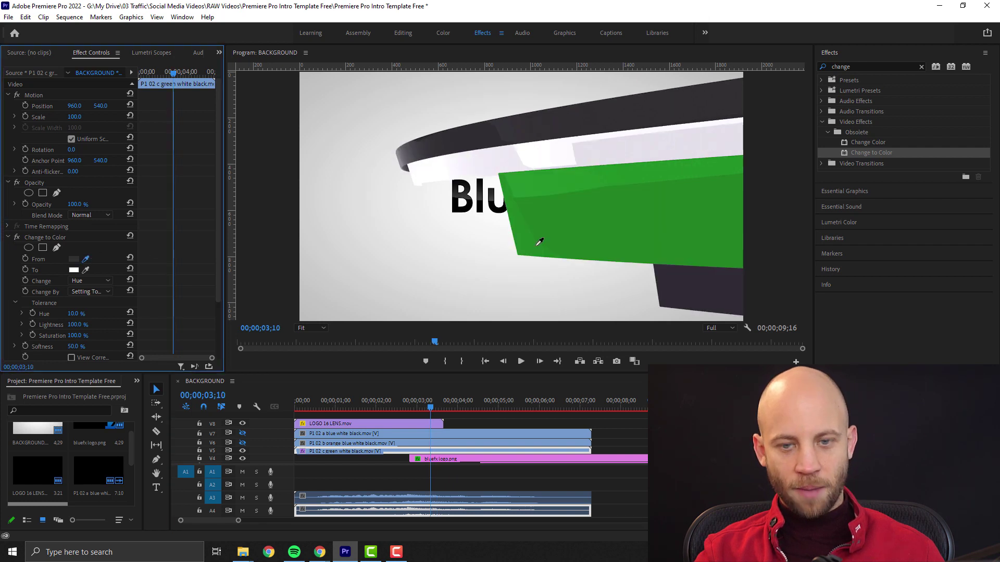
pyautogui.click(601, 201)
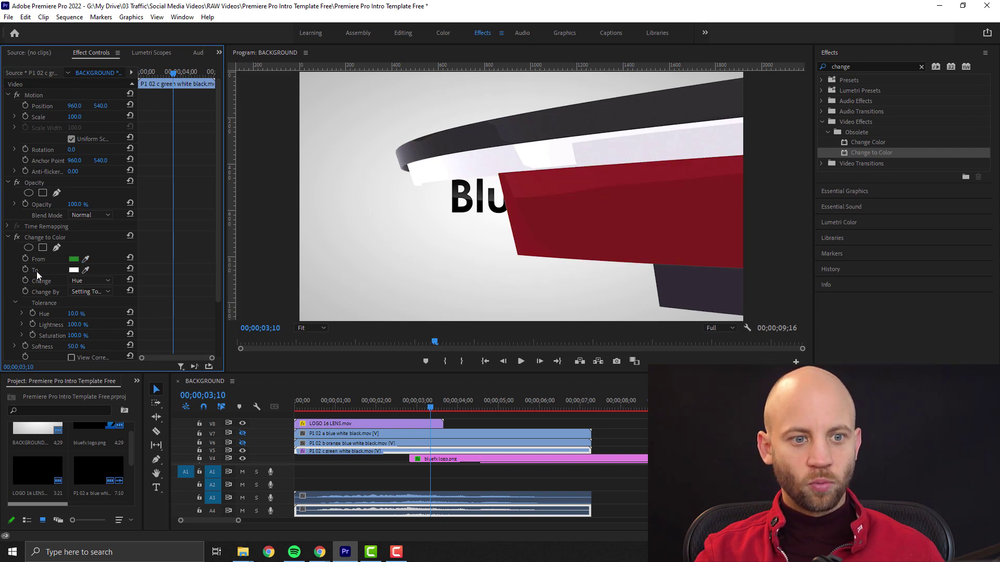
pyautogui.click(74, 269)
pyautogui.moveTo(269, 231); pyautogui.dragTo(269, 198)
# Step: Try a green and then magenta AA12B0 as the To colour in the Color Picker
pyautogui.click(234, 232)
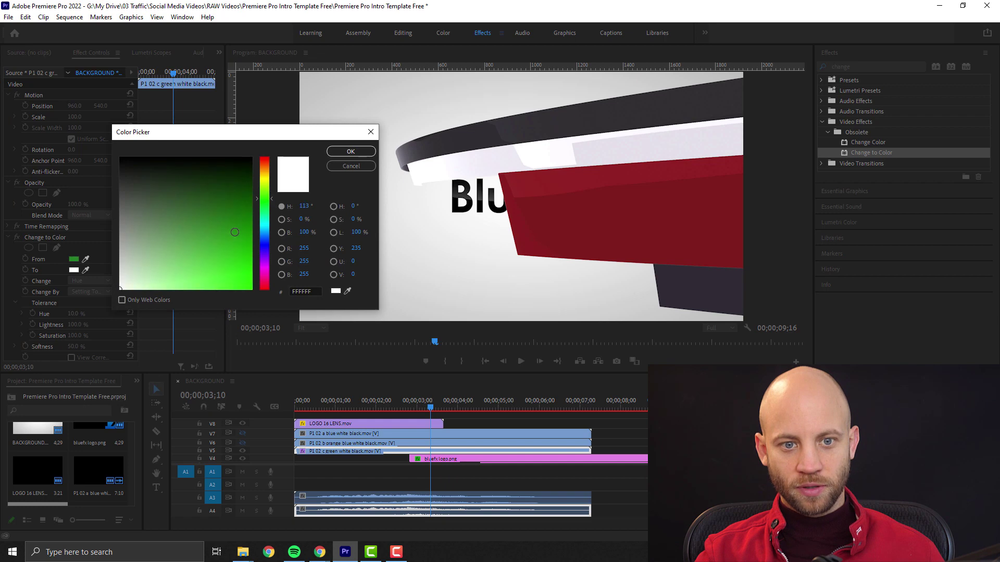
pyautogui.click(350, 151)
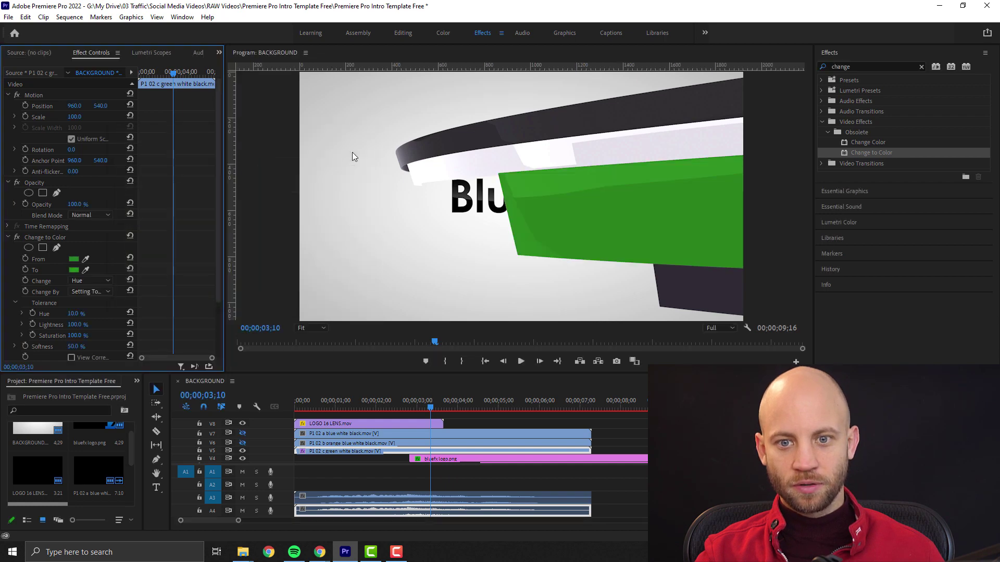
pyautogui.click(70, 269)
pyautogui.click(266, 239)
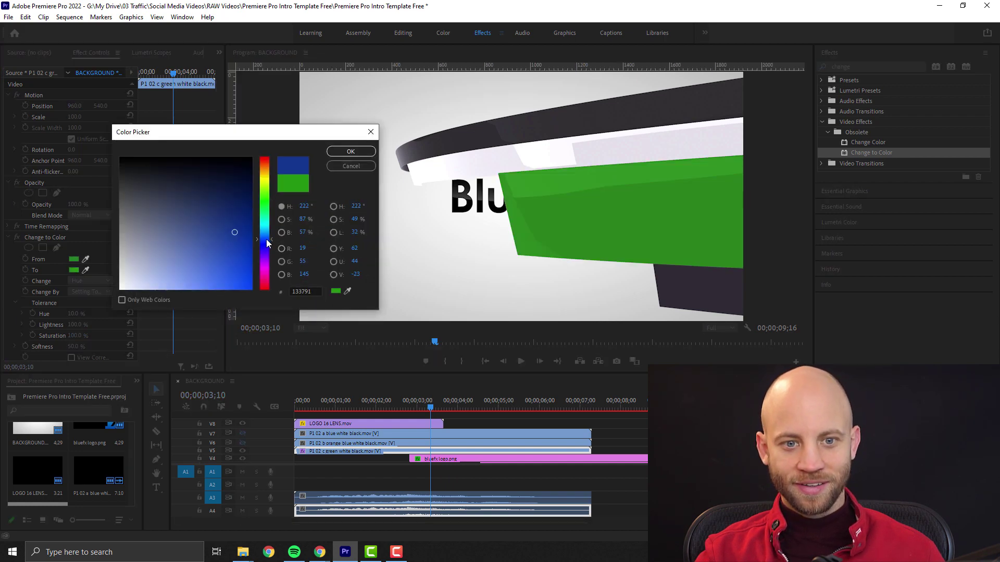
pyautogui.click(265, 267)
pyautogui.click(238, 248)
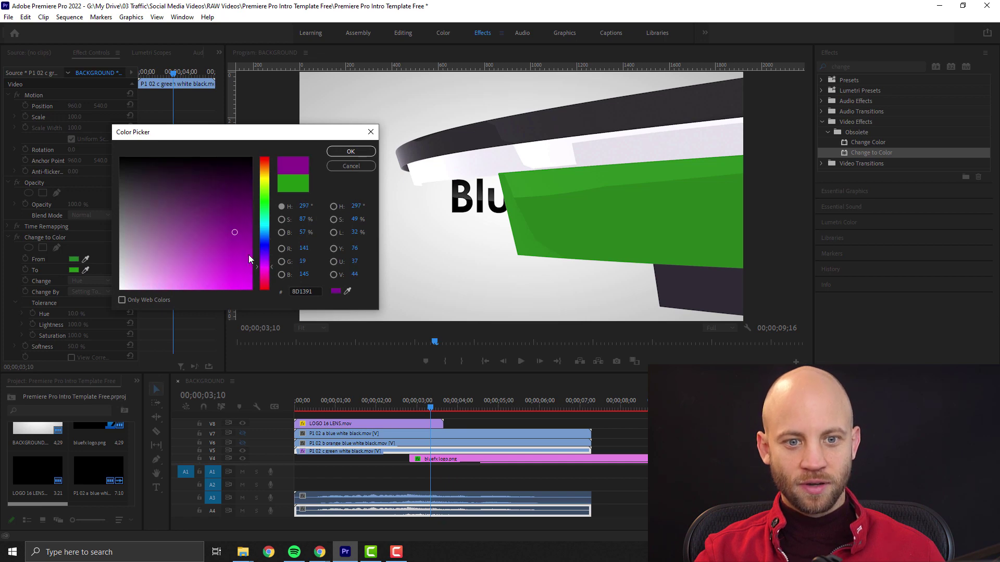
pyautogui.click(351, 152)
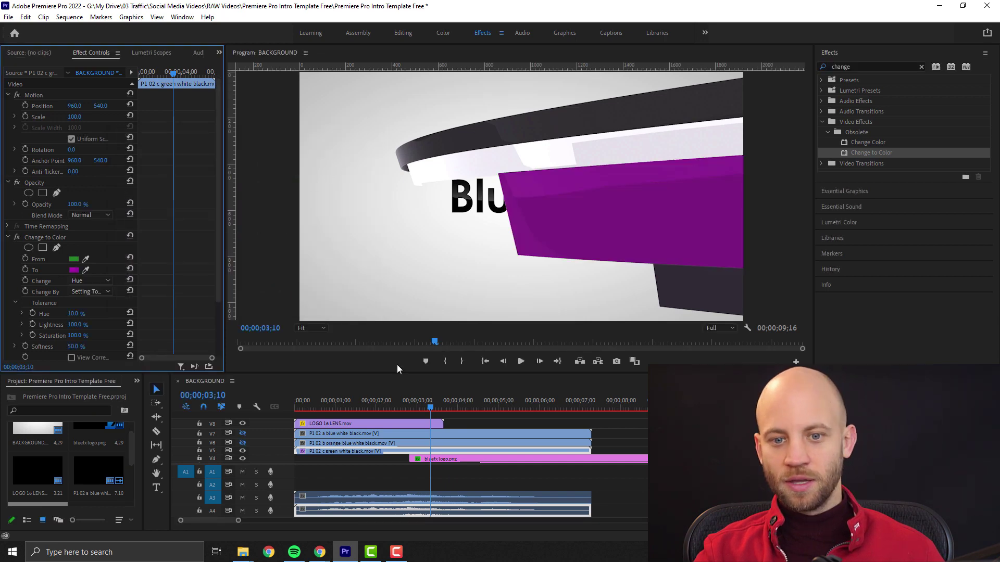
# Step: Move to the BlueFx logo frame and sample the red Fx logo as the To colour
pyautogui.moveTo(398, 401); pyautogui.dragTo(426, 401)
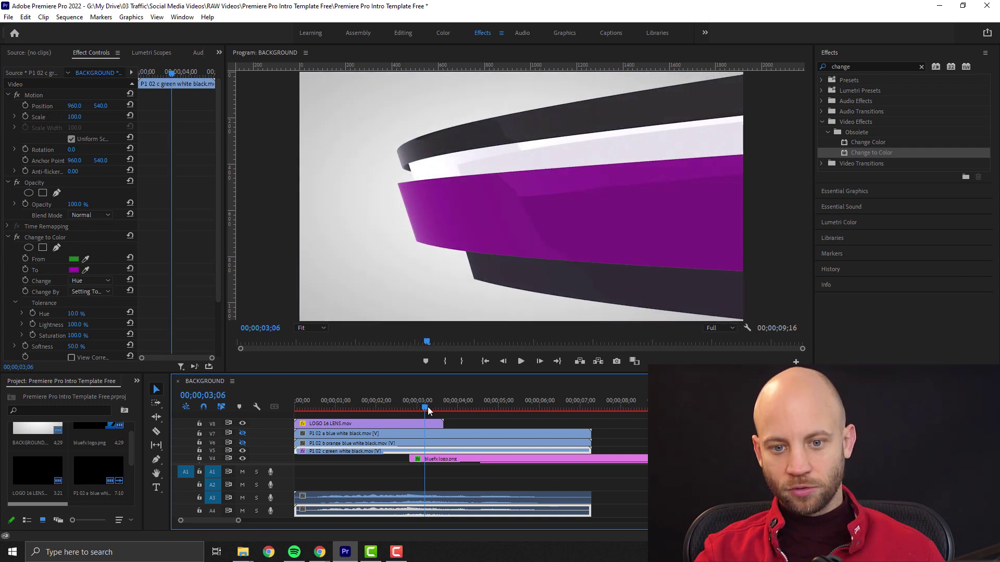
pyautogui.moveTo(427, 407); pyautogui.dragTo(434, 405)
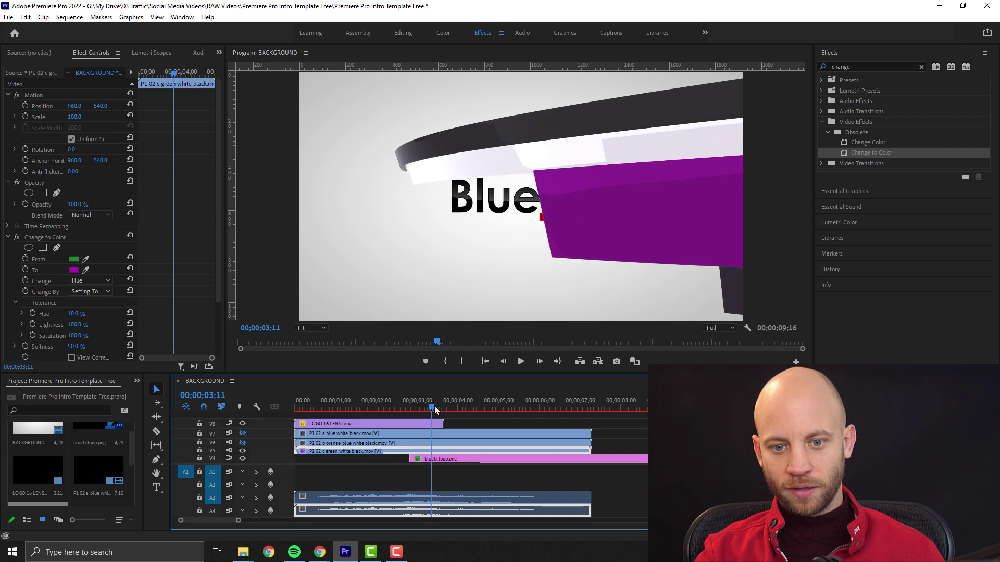
pyautogui.click(85, 270)
pyautogui.click(571, 214)
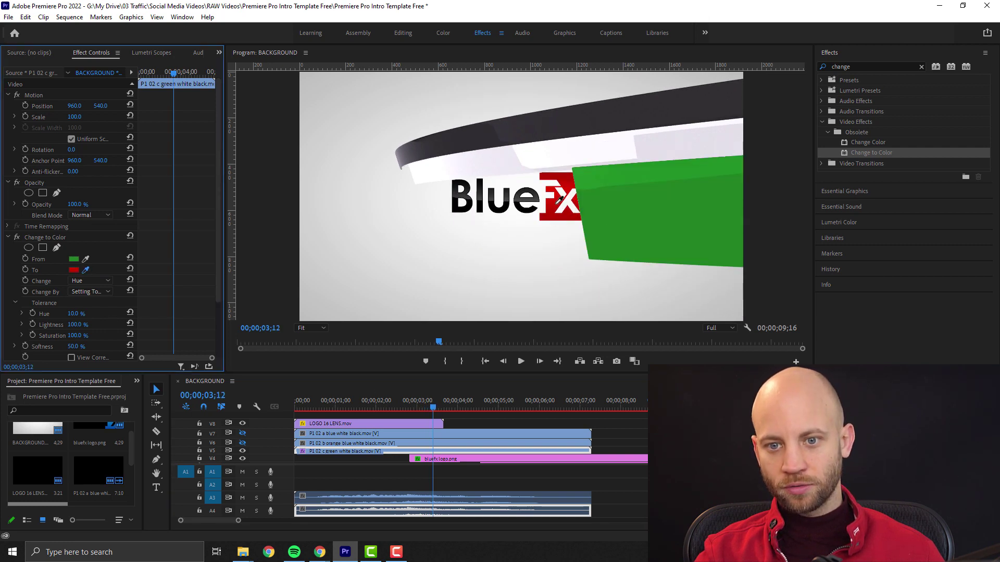
pyautogui.click(557, 202)
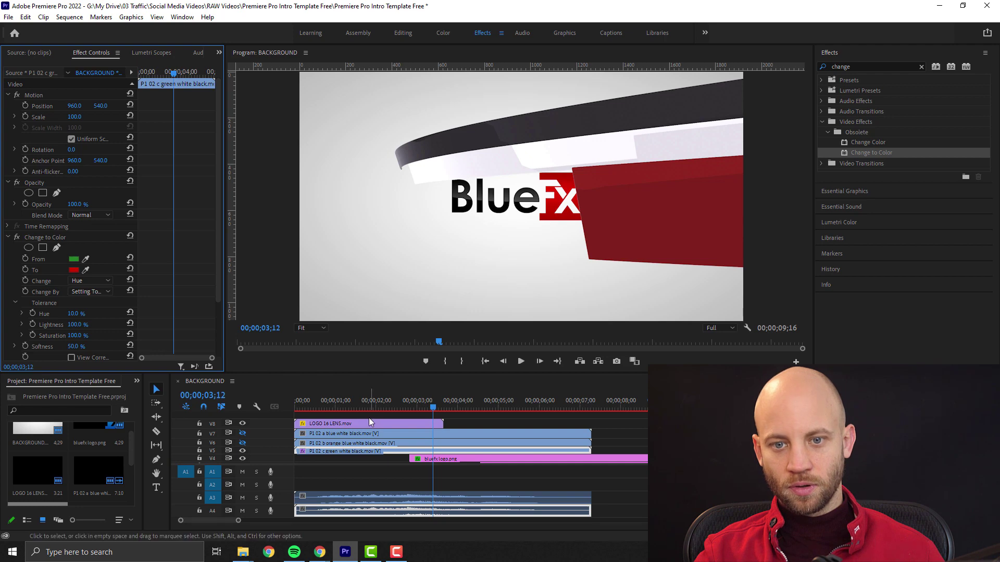
pyautogui.moveTo(360, 404); pyautogui.dragTo(431, 410)
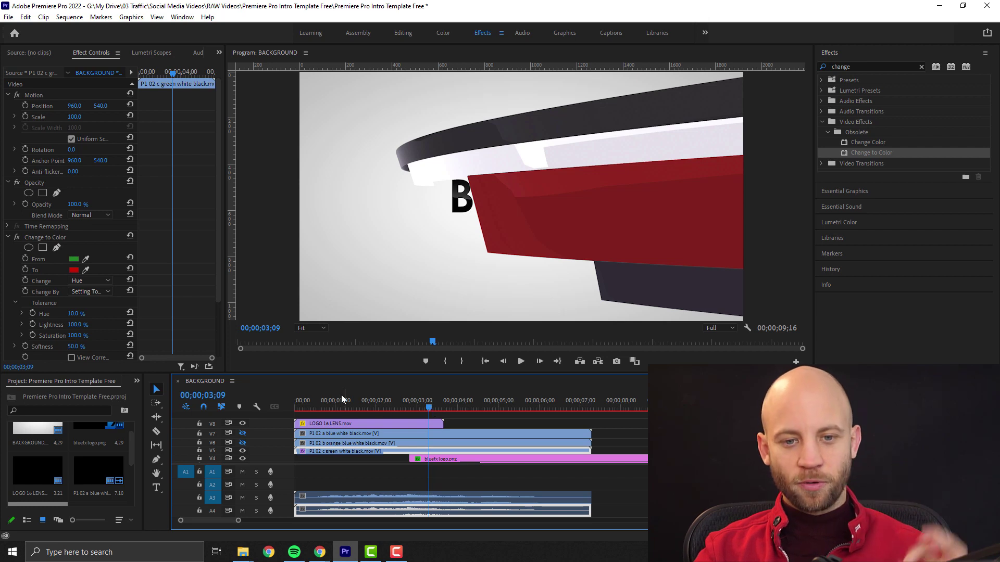
pyautogui.moveTo(341, 395); pyautogui.dragTo(287, 401)
pyautogui.press('space')
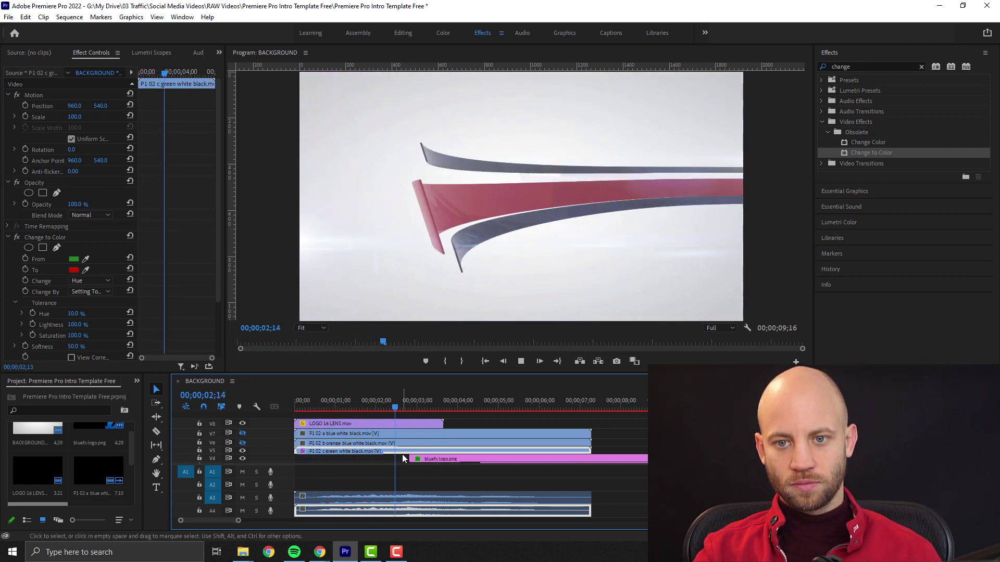
pyautogui.press('space')
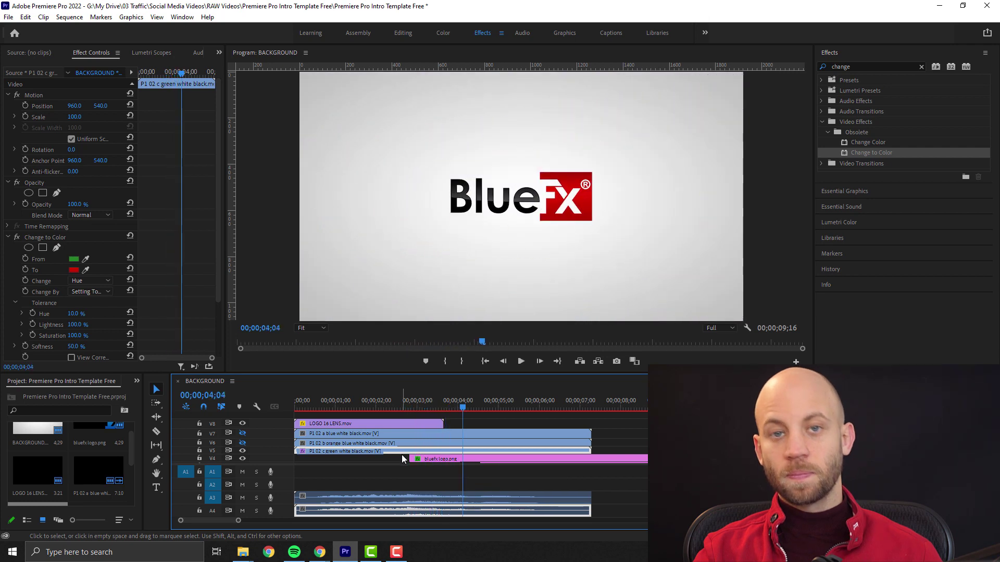